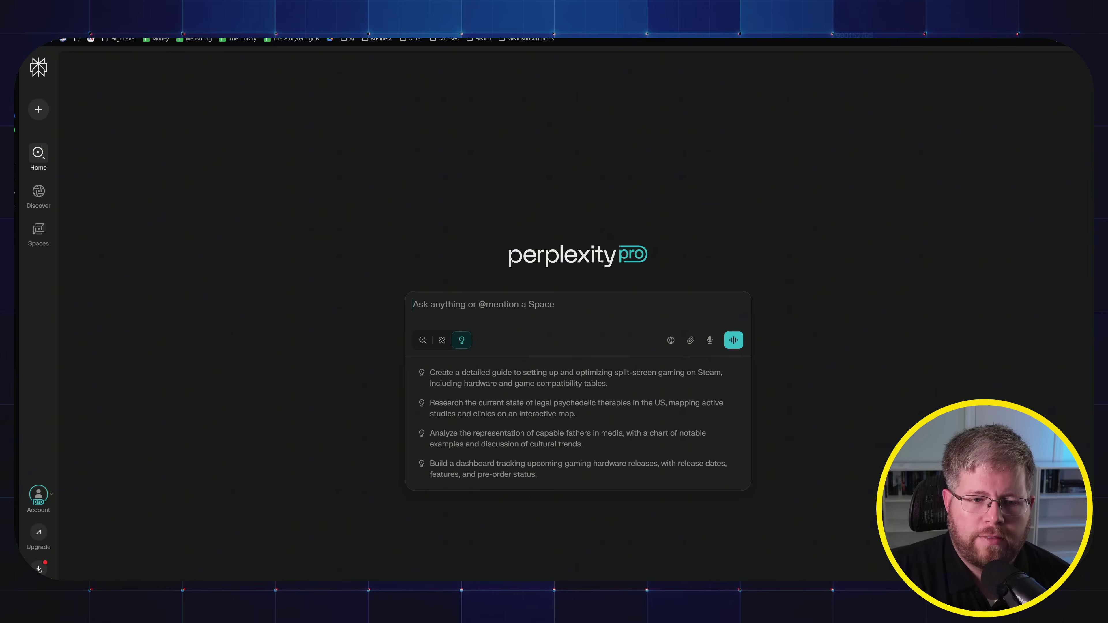
- Enter the prompt "I want you to research everything there is to know about the Romantasy genre so that I could write a book in that genre."
type("I want you to ")
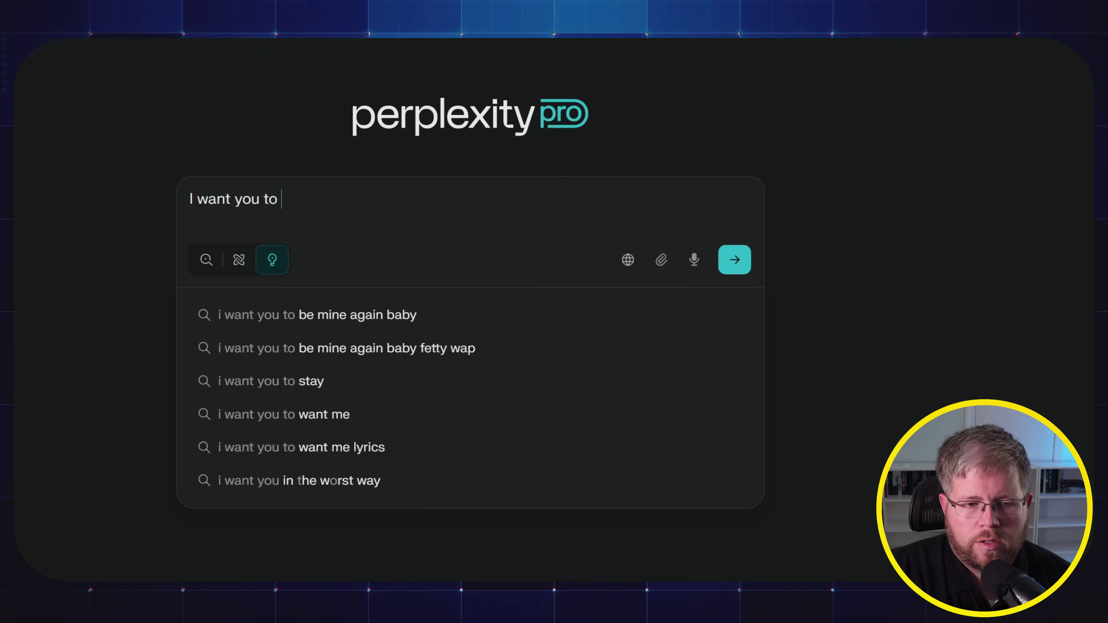
type("research everyth")
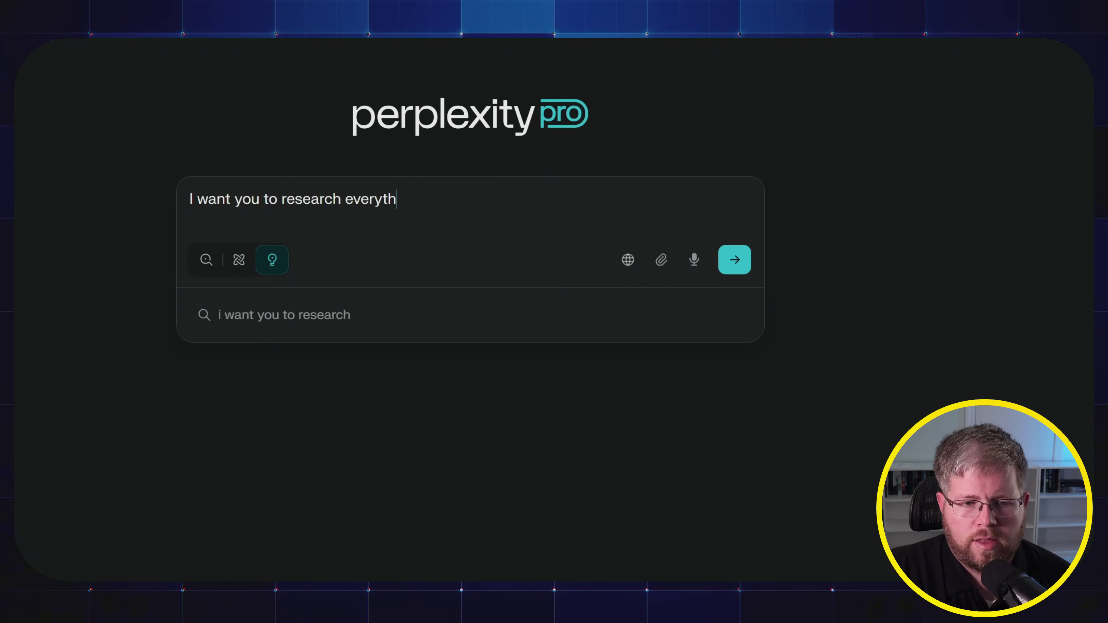
type("ing there is to know a")
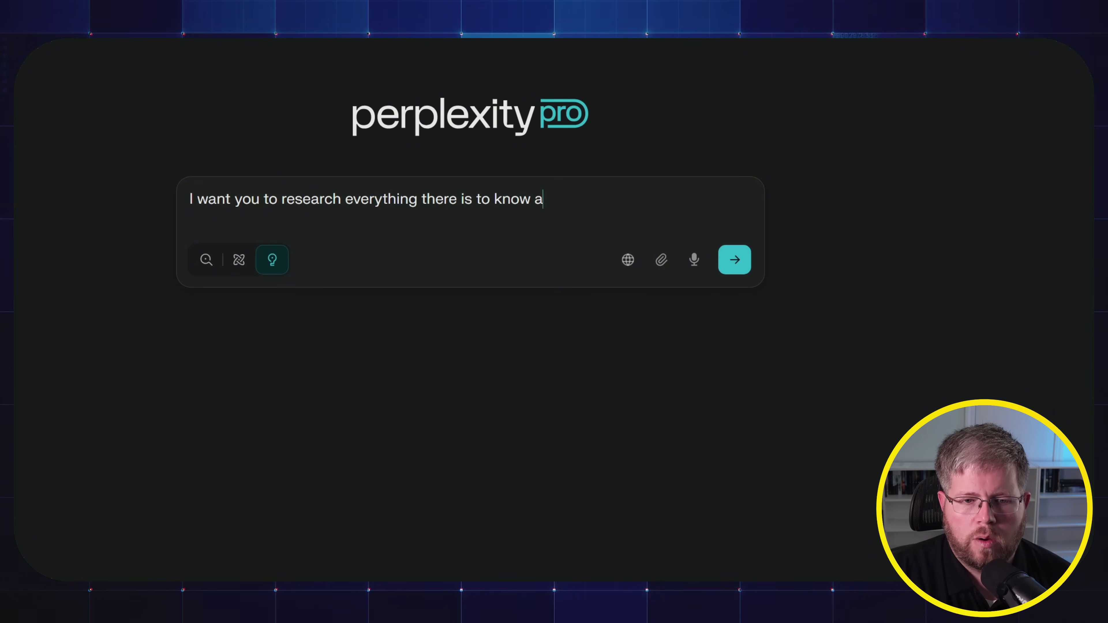
type("bout the Romanta")
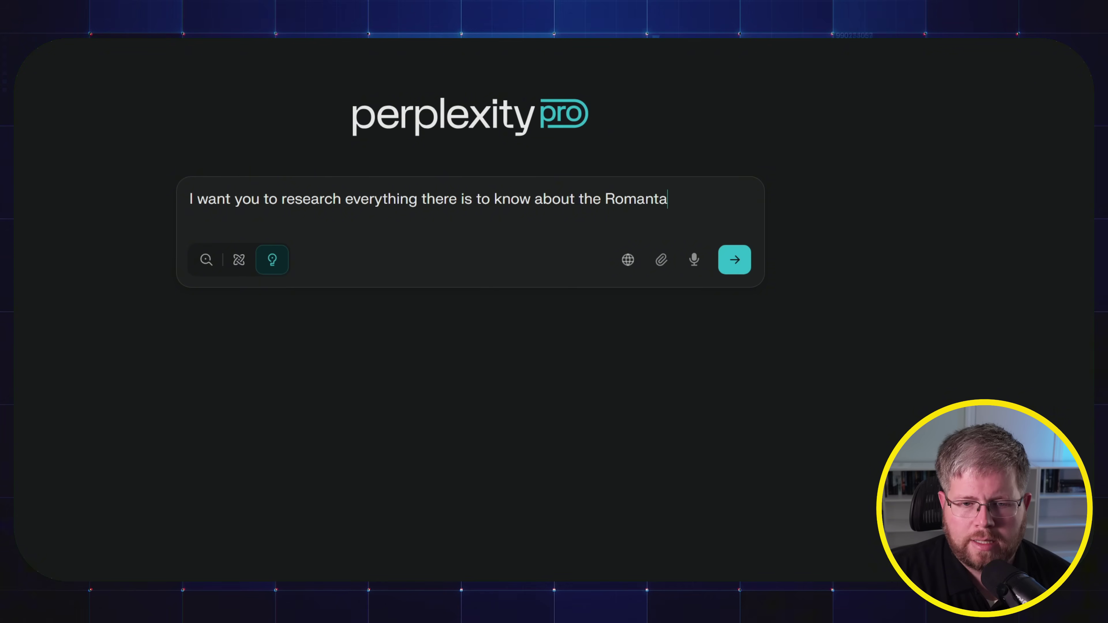
type("sy genre so")
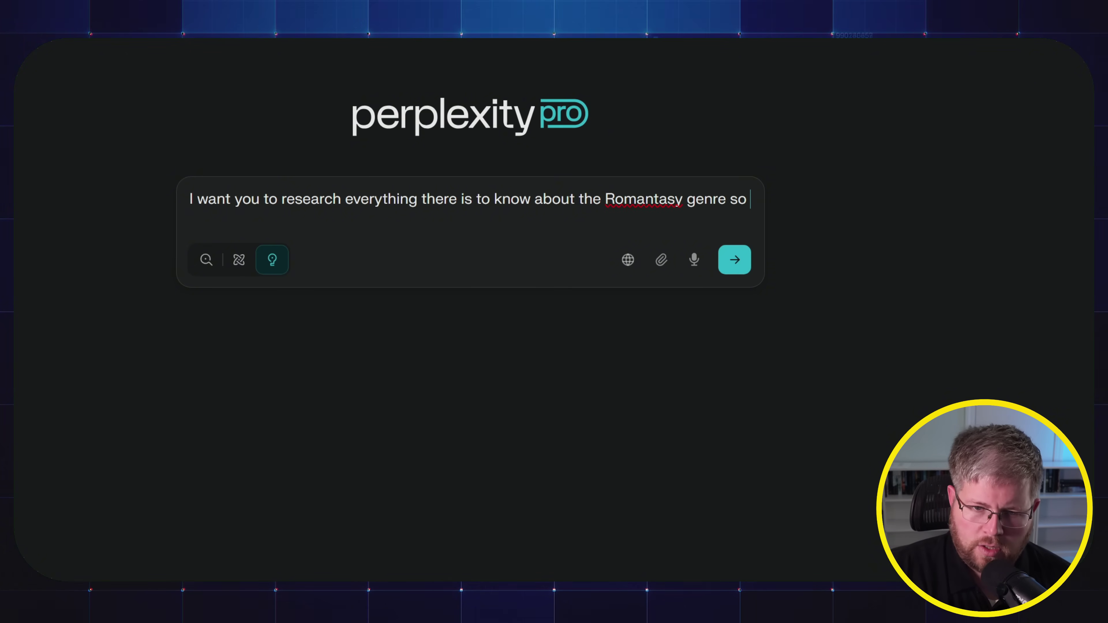
type(" that I could writ")
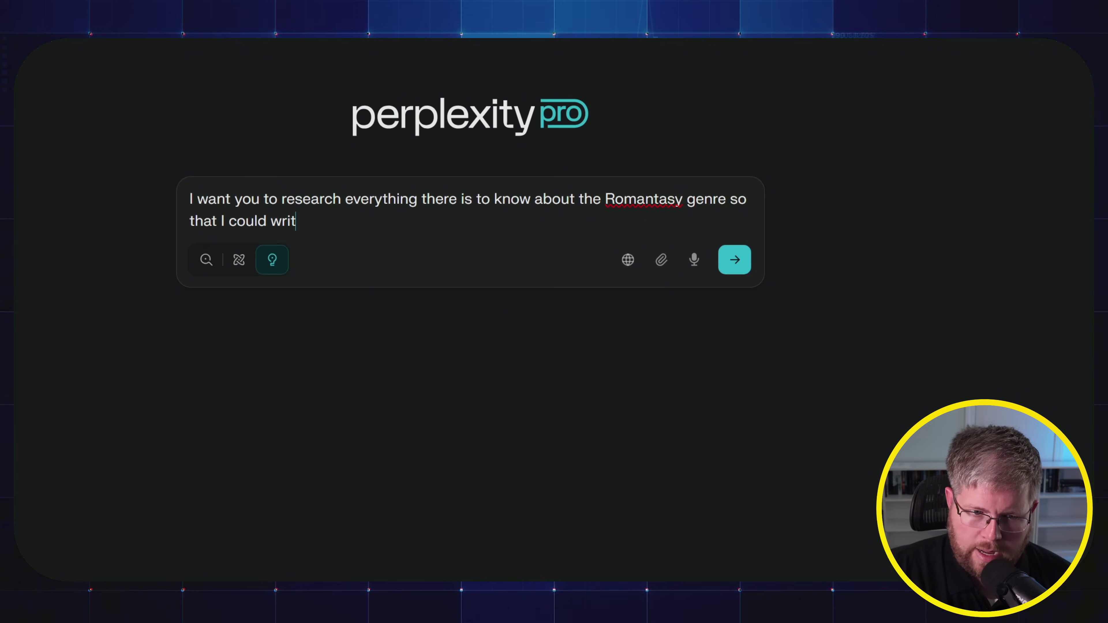
type("e a book in that genre.")
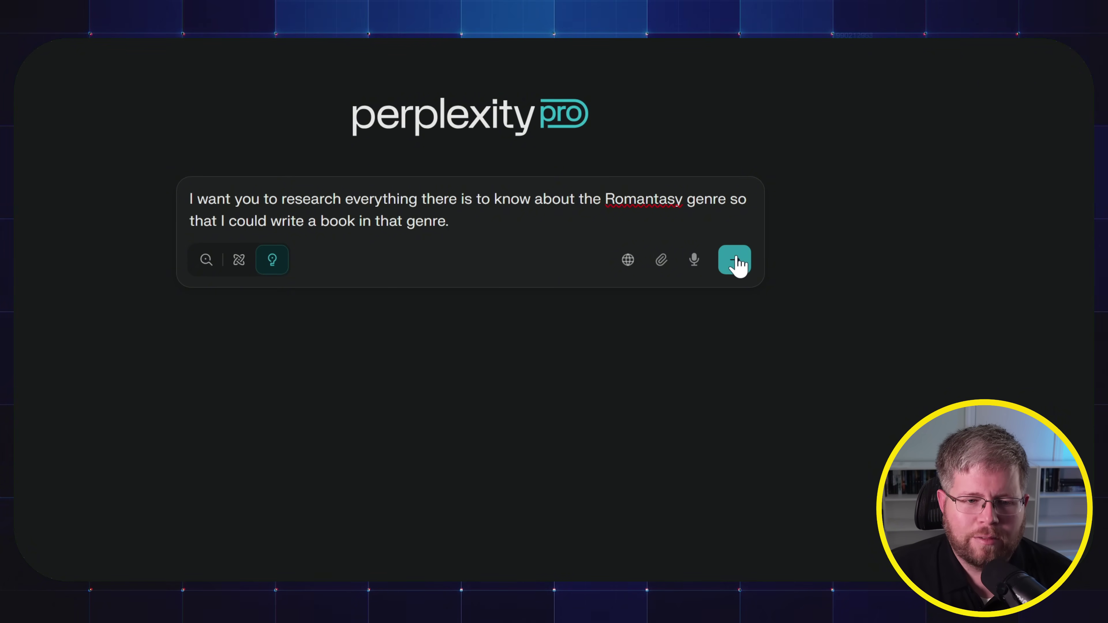
- Enable Academic and Social as search sources alongside Web, and submit the Romantasy prompt in Labs mode
mouse_move(274, 268)
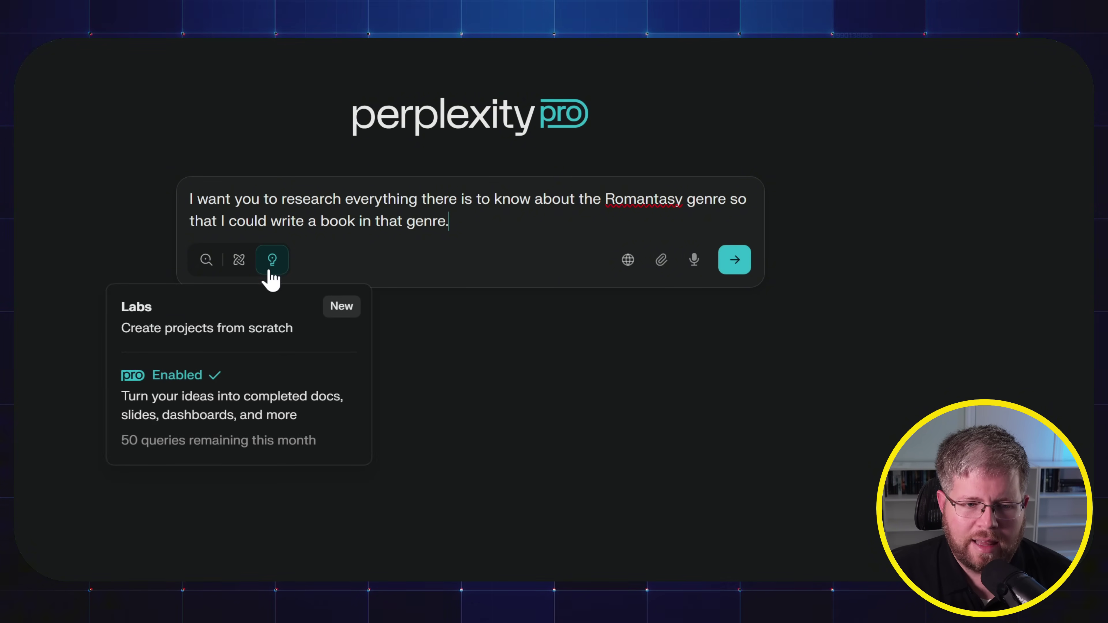
left_click(628, 262)
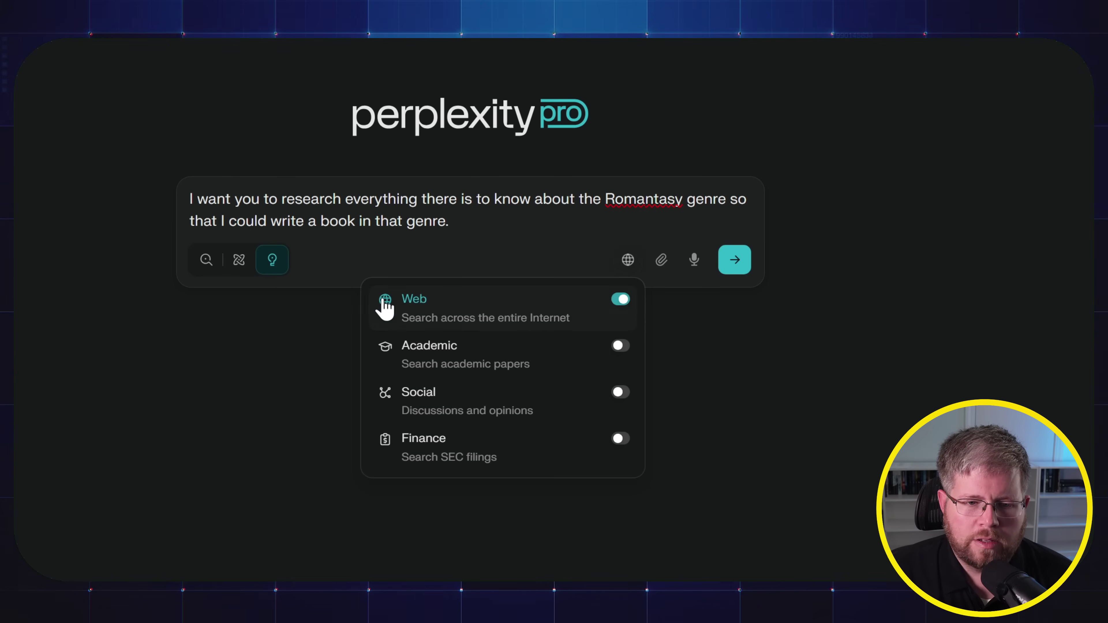
left_click(620, 395)
left_click(618, 348)
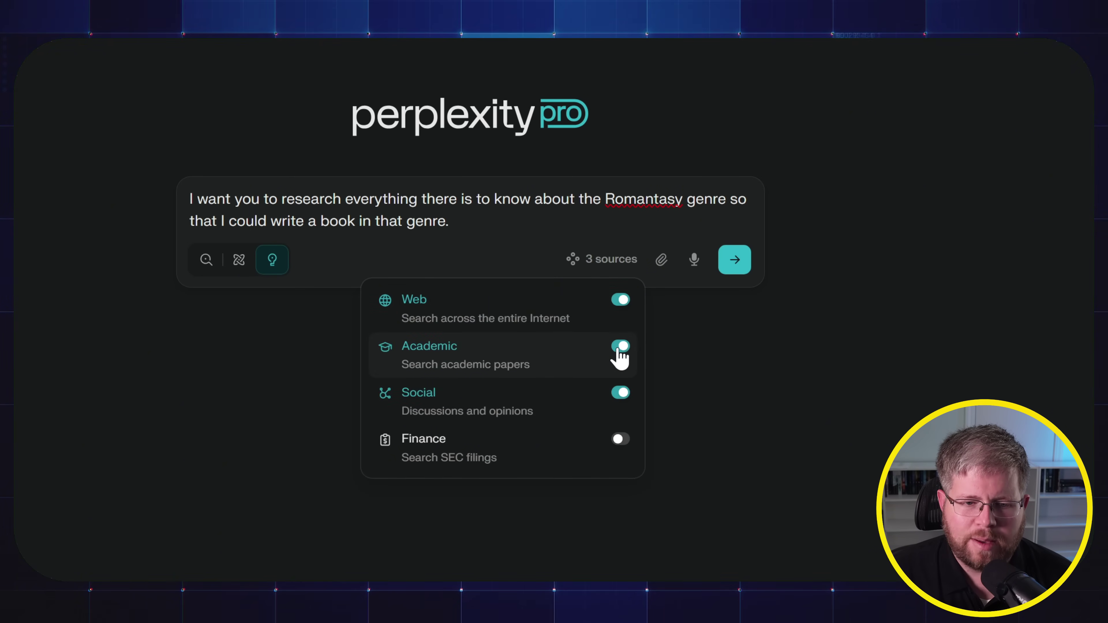
left_click(480, 408)
left_click(631, 395)
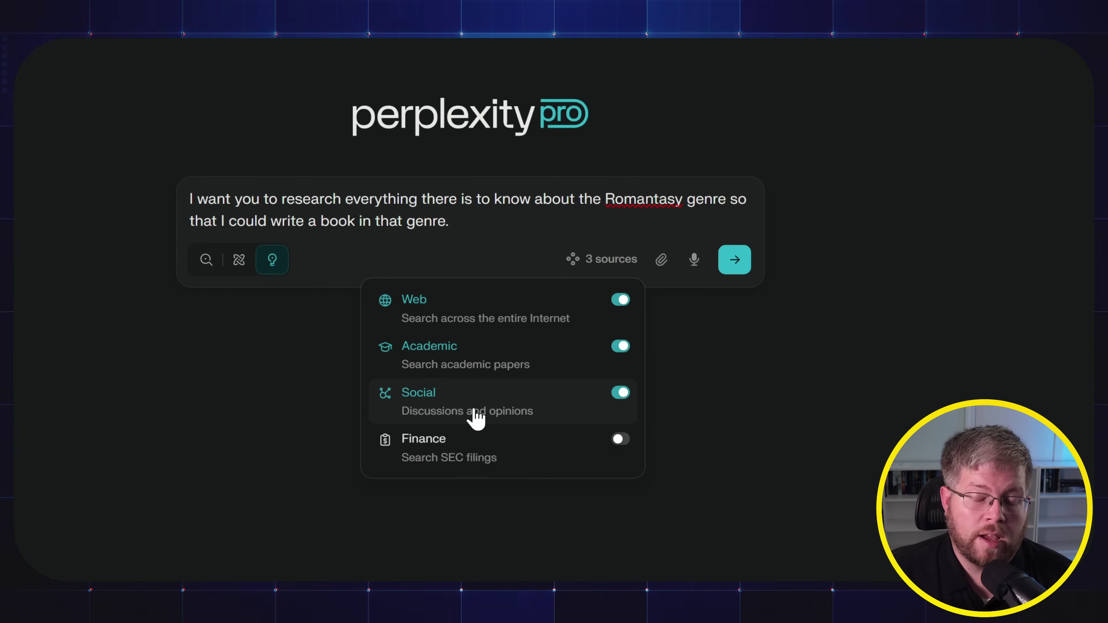
left_click(721, 393)
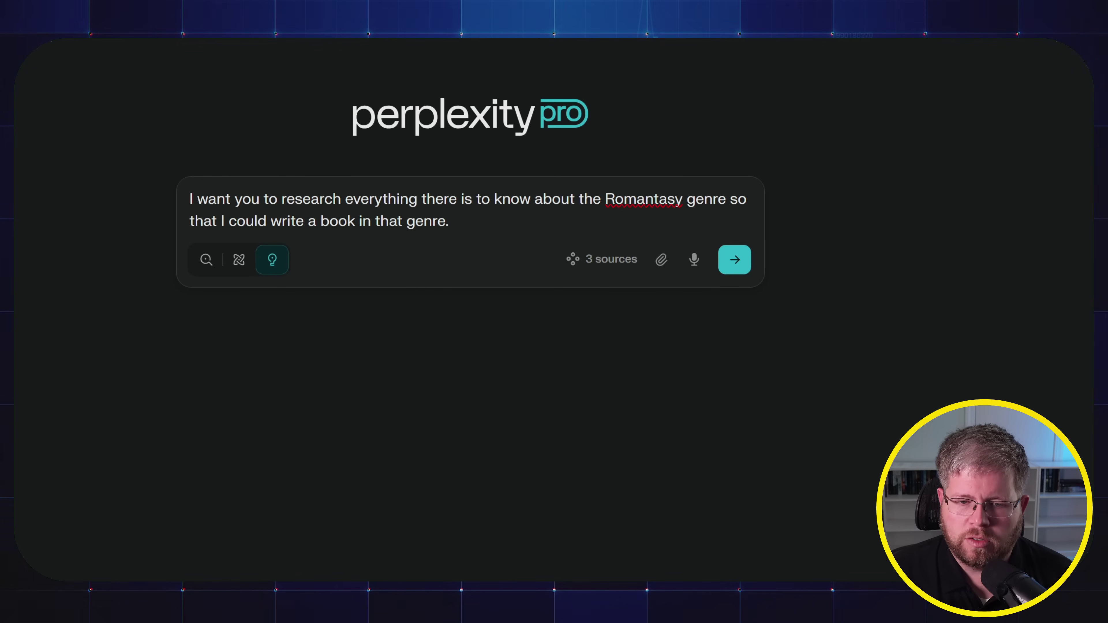
left_click(747, 270)
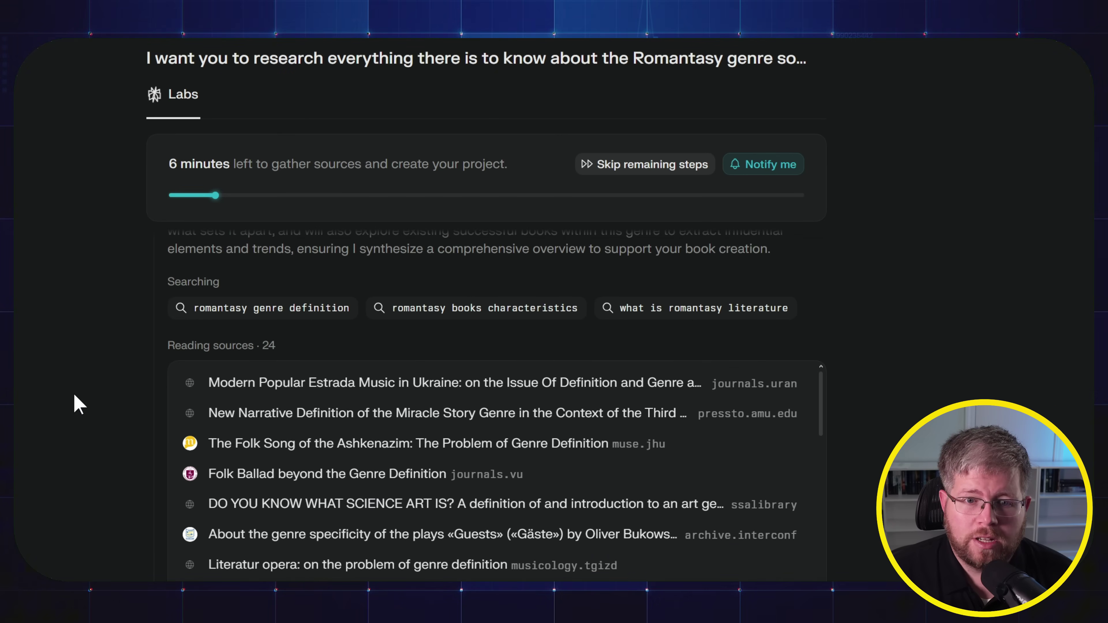
- Examine the running project's research steps, including its search queries and the sources it reads for each one
scroll(74, 486, "up", 3)
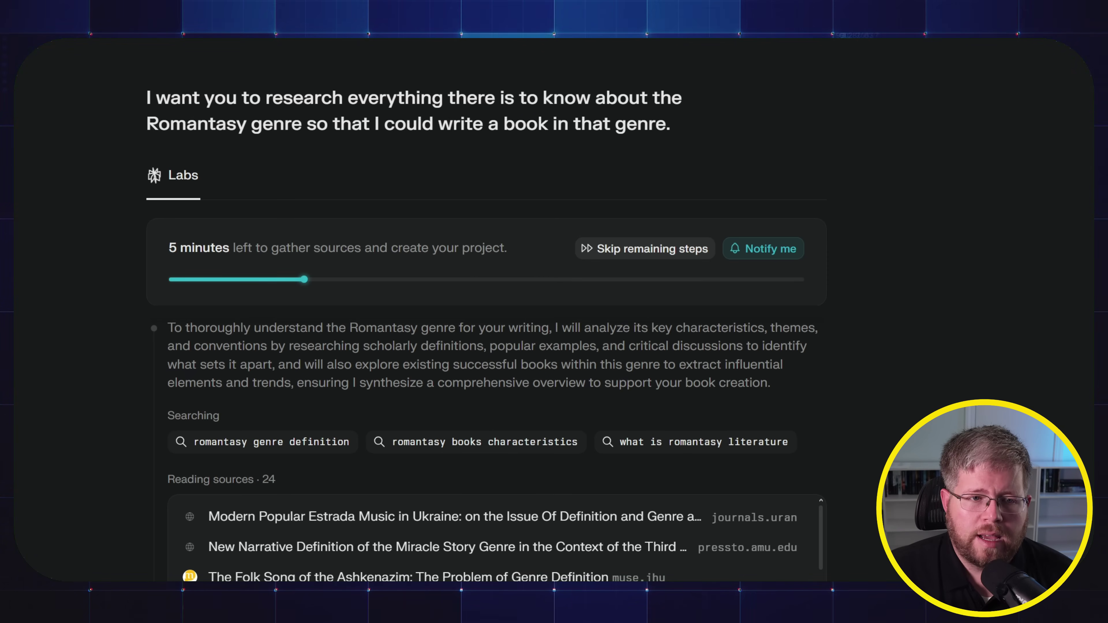
scroll(199, 566, "down", 4)
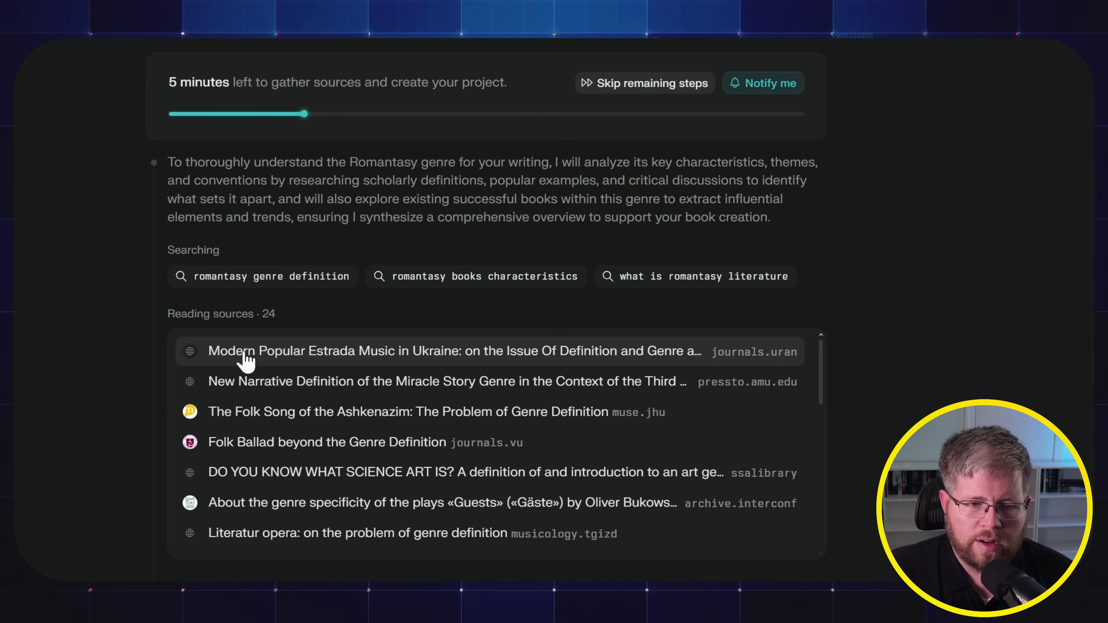
scroll(306, 436, "down", 3)
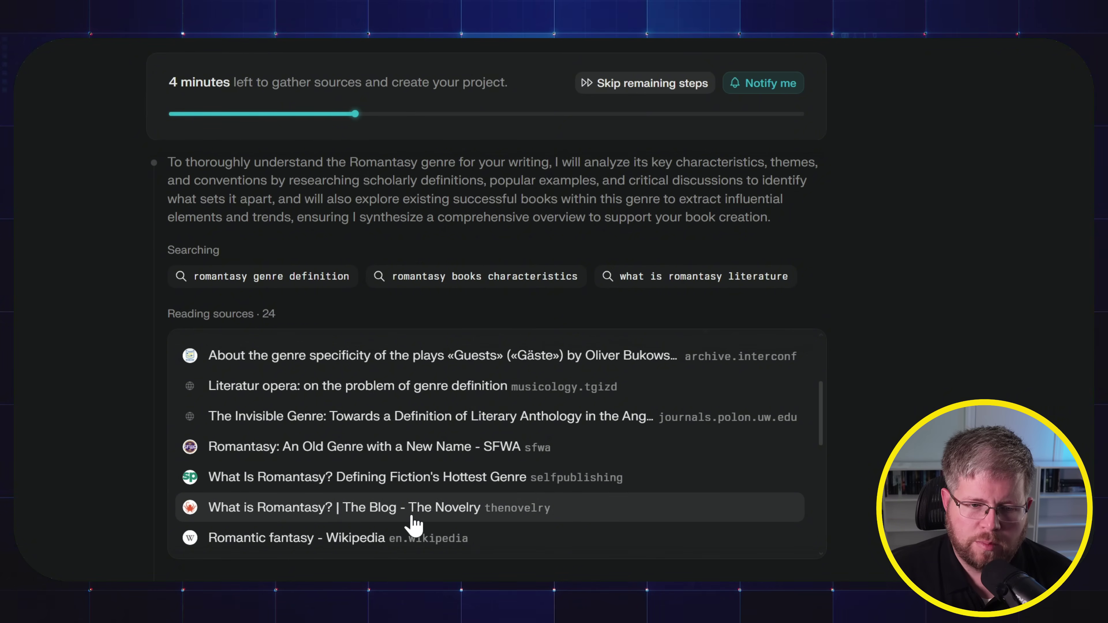
scroll(502, 520, "down", 2)
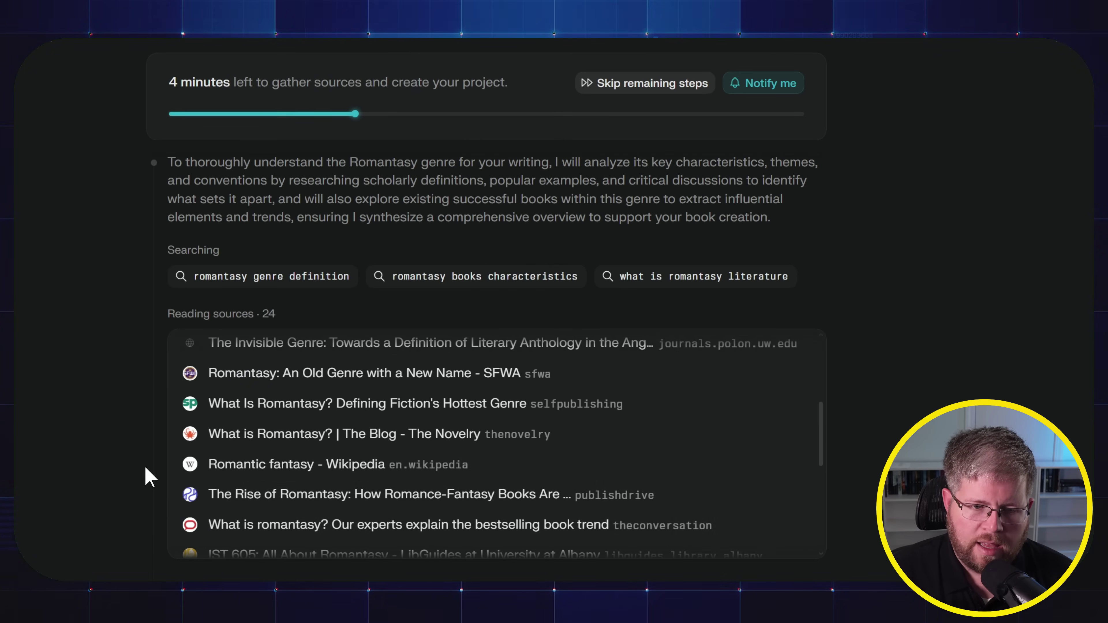
scroll(404, 470, "up", 6)
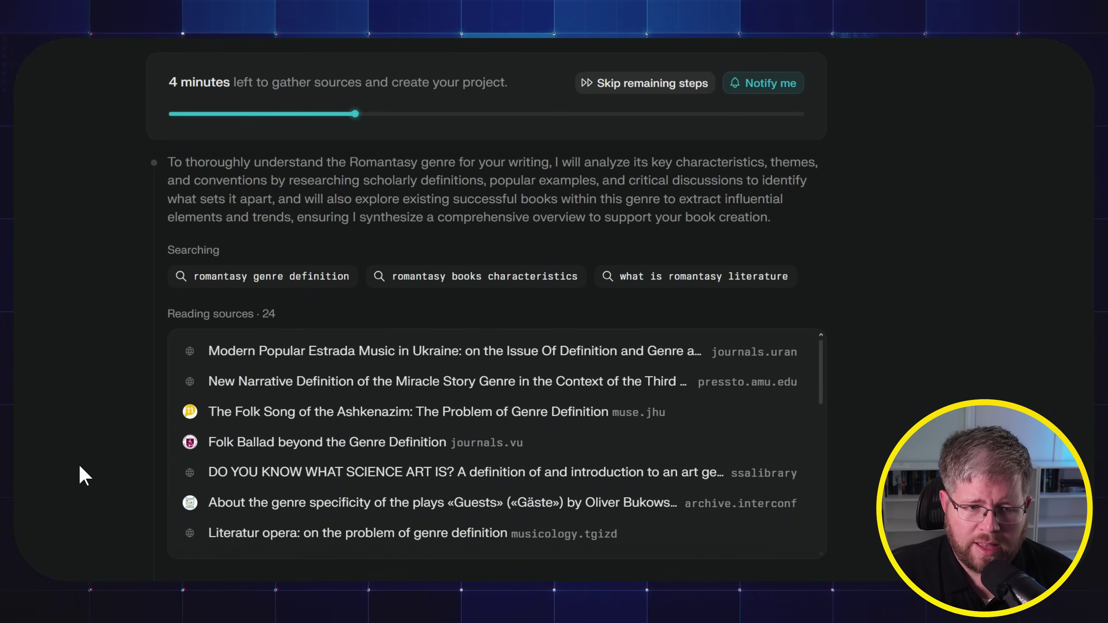
scroll(43, 419, "down", 10)
scroll(258, 362, "up", 4)
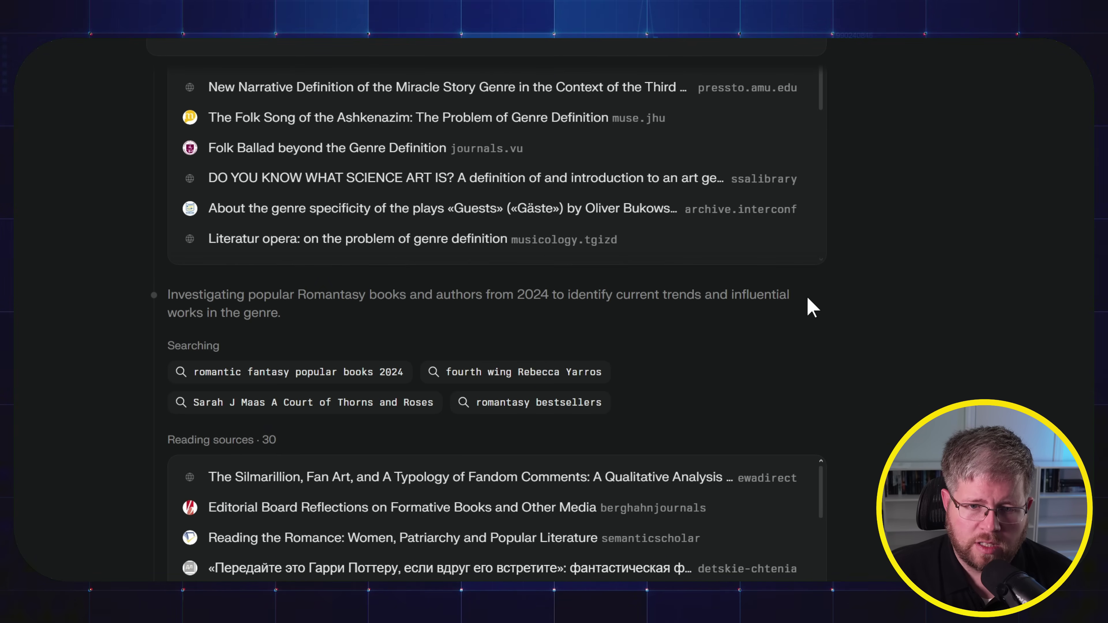
scroll(62, 489, "up", 4)
scroll(62, 489, "down", 12)
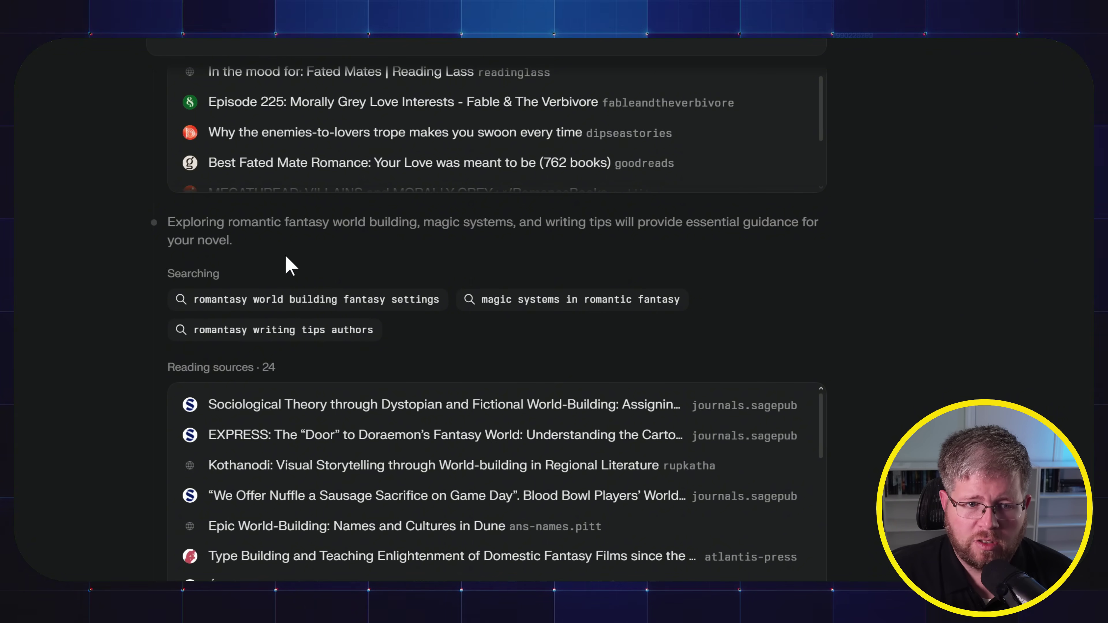
scroll(264, 257, "down", 5)
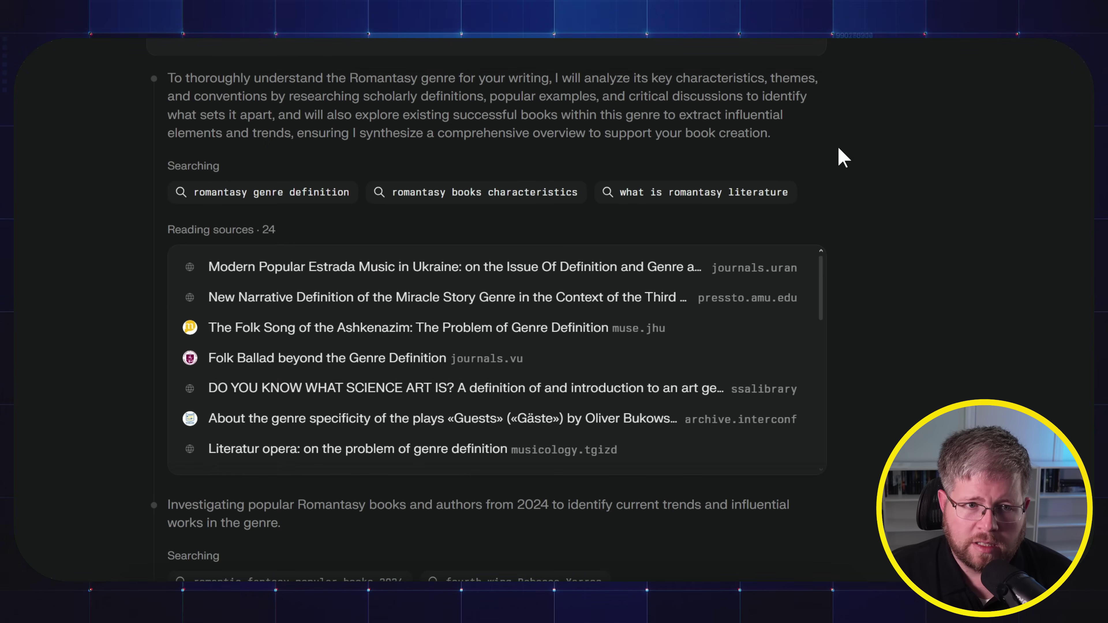
scroll(186, 277, "down", 15)
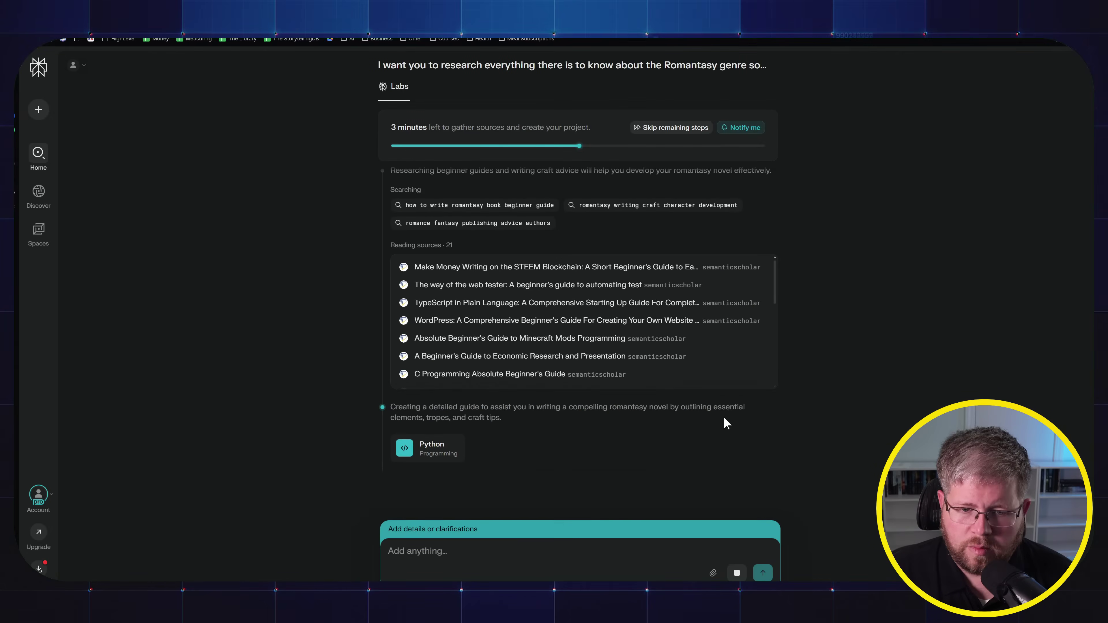
scroll(356, 459, "up", 15)
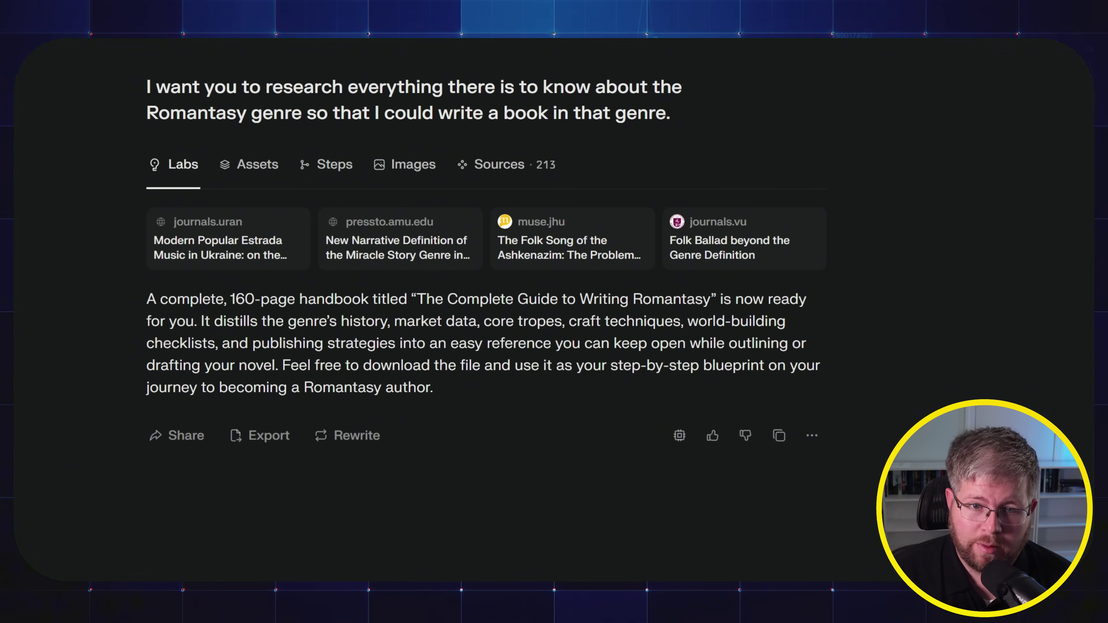
- Read the finished project's summary and review the research steps and sources behind it
scroll(866, 235, "down", 2)
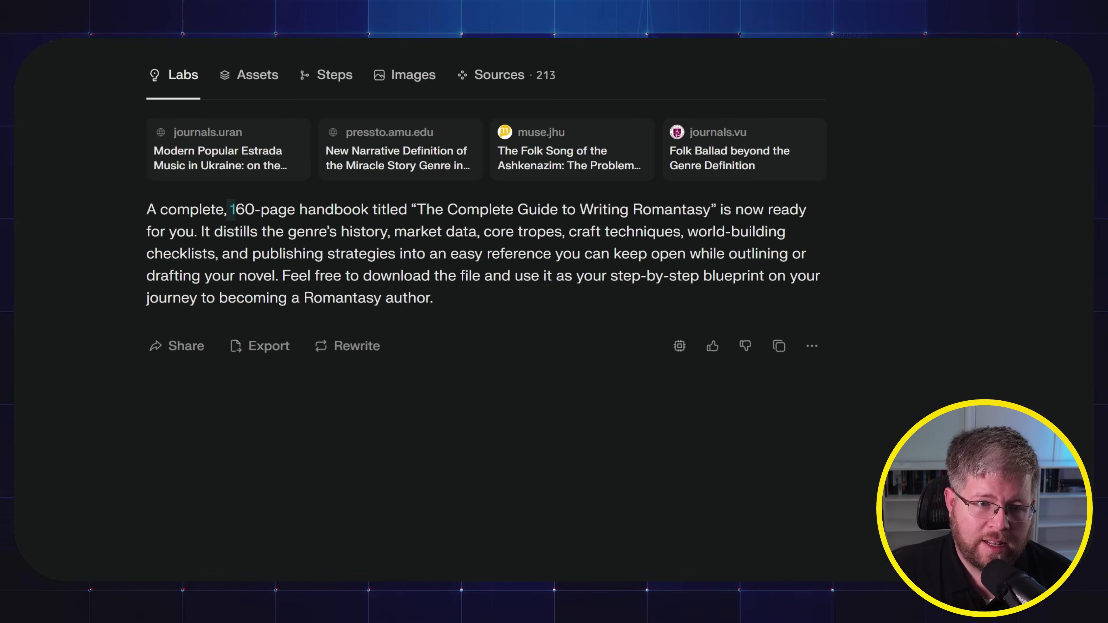
left_click_drag(299, 210, 360, 209)
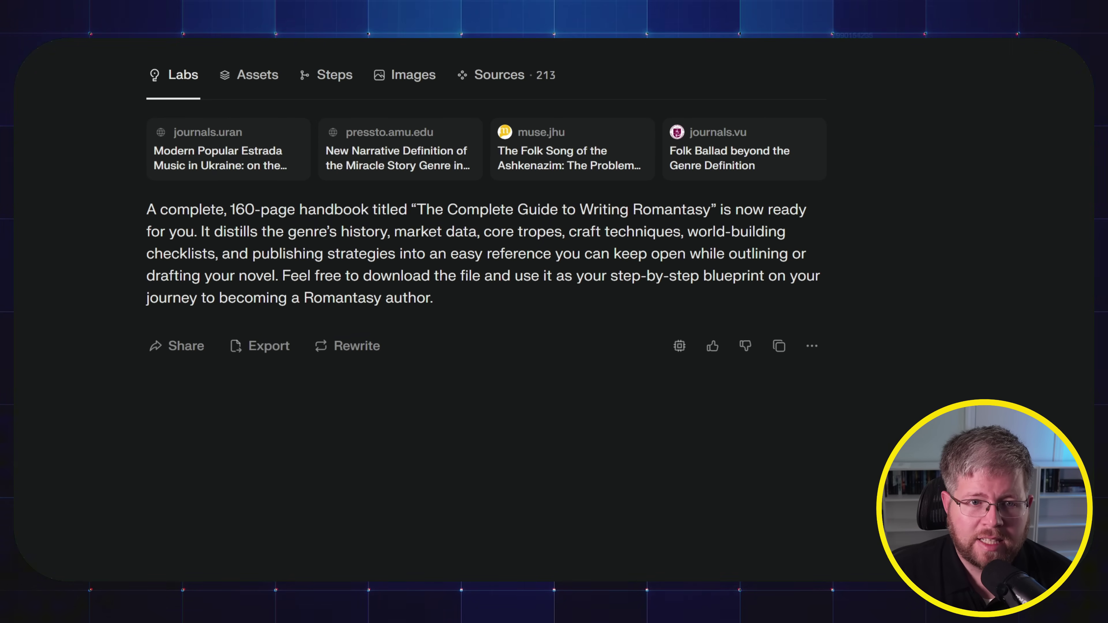
left_click(336, 86)
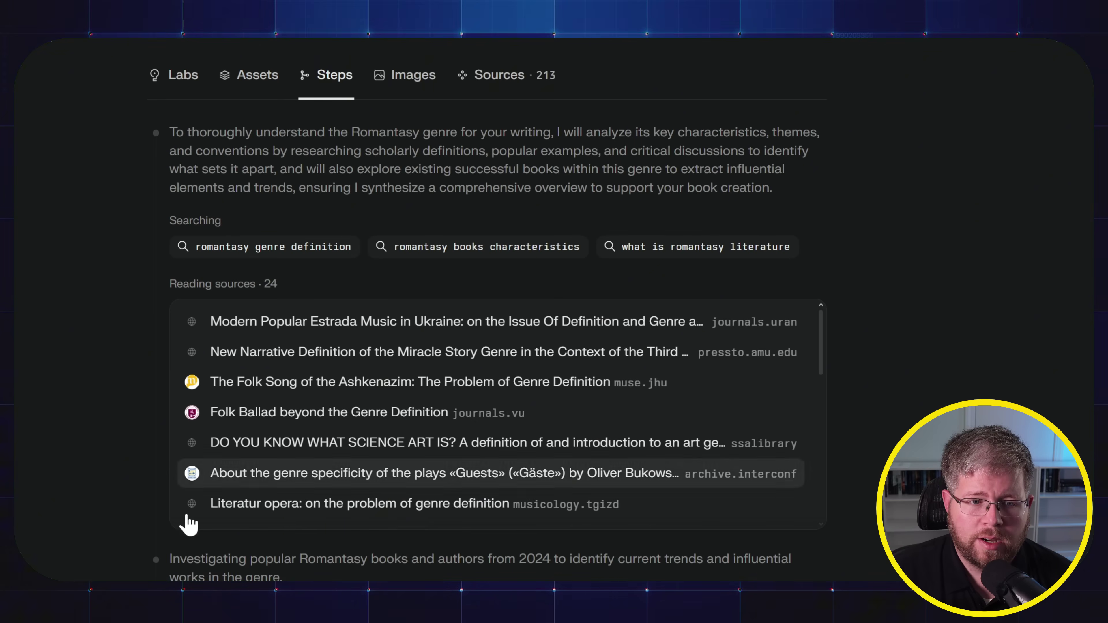
scroll(188, 524, "down", 10)
scroll(109, 568, "up", 4)
scroll(109, 568, "up", 7)
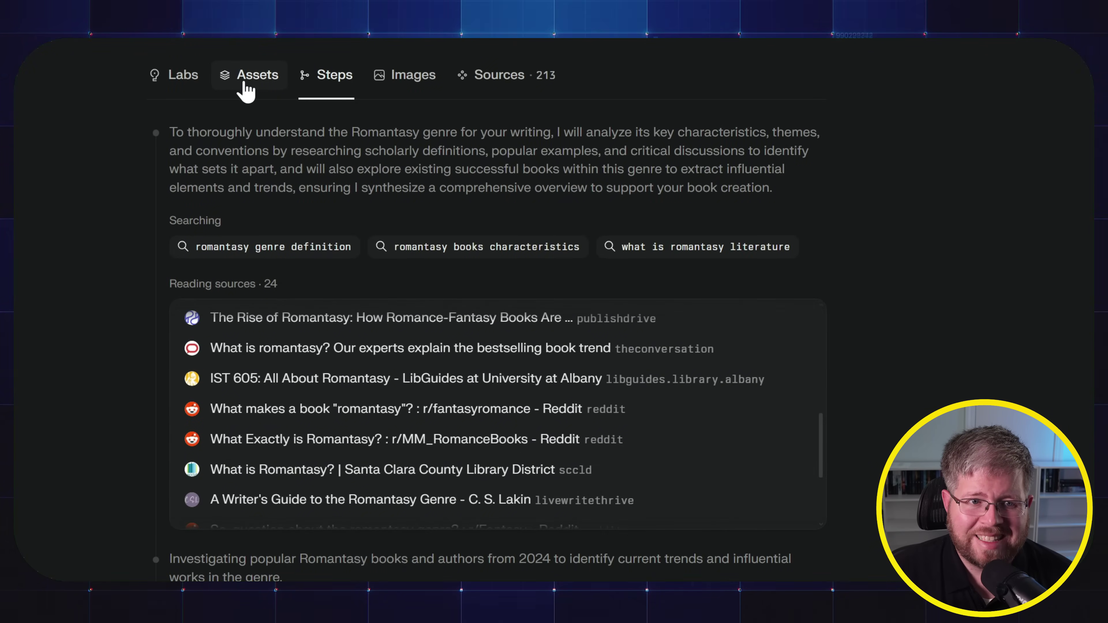
- Among the project's generated assets, view the first Python code asset and read romantasy-writing-guide.md through to its conclusion
left_click(243, 84)
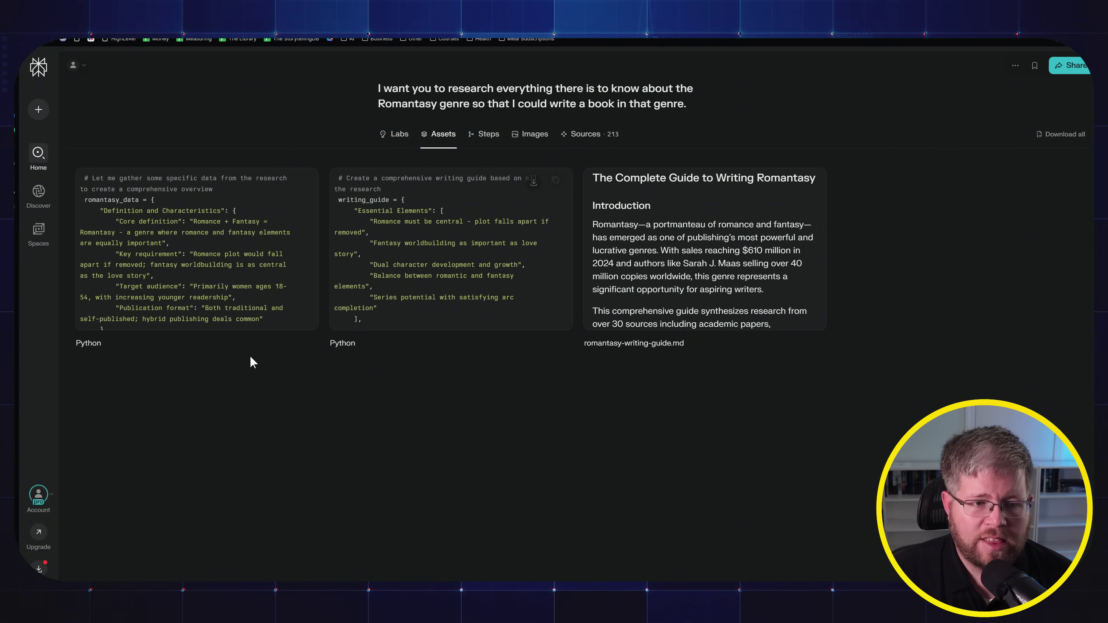
left_click(296, 328)
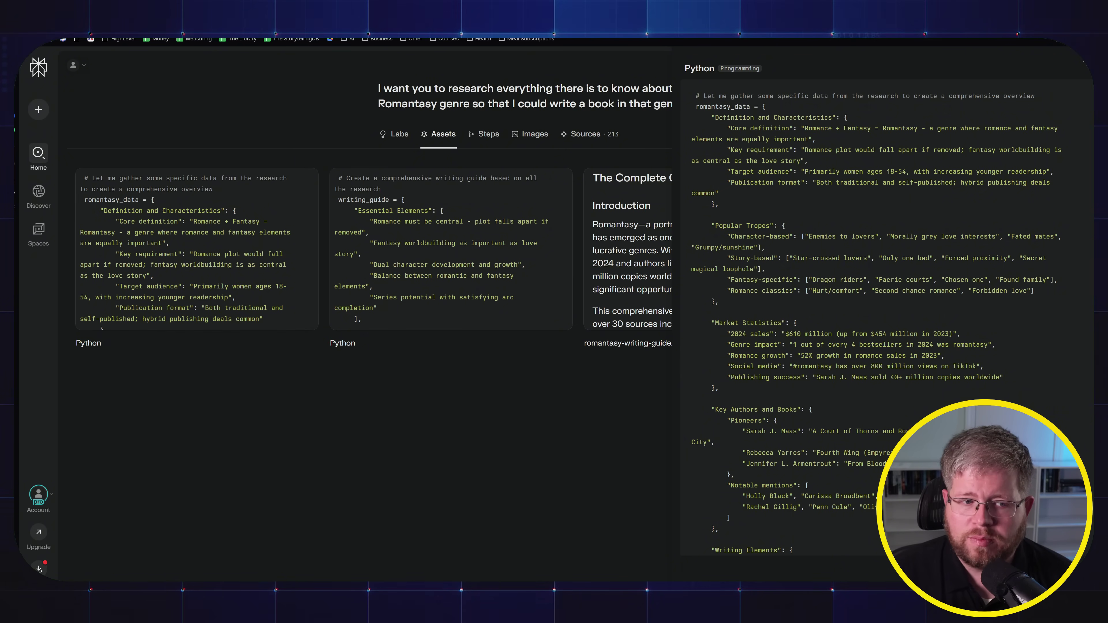
left_click(655, 275)
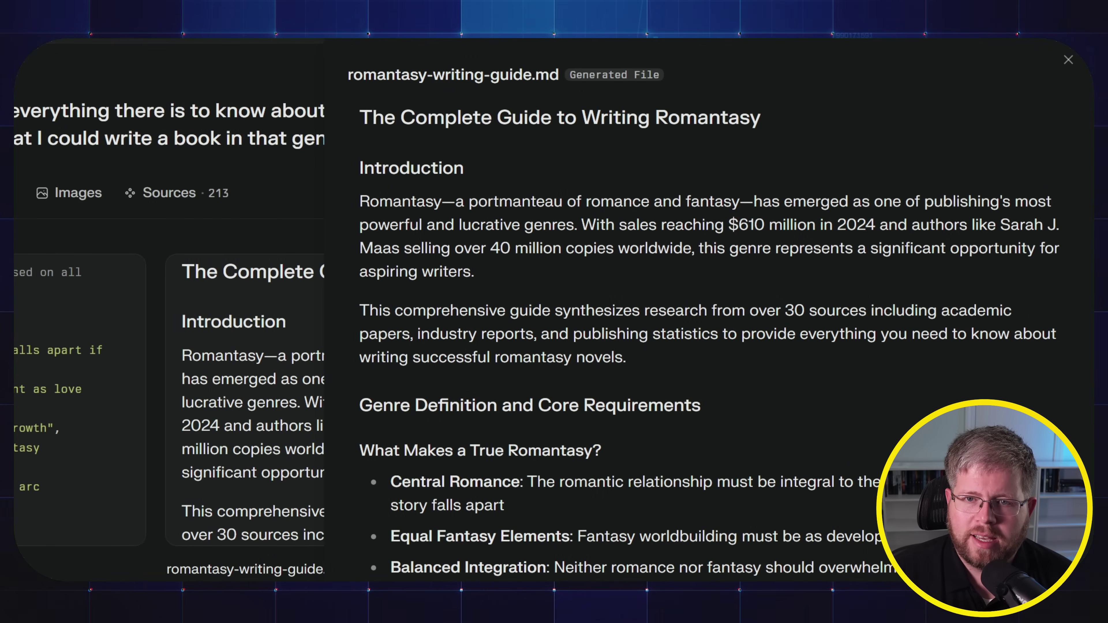
scroll(630, 567, "down", 15)
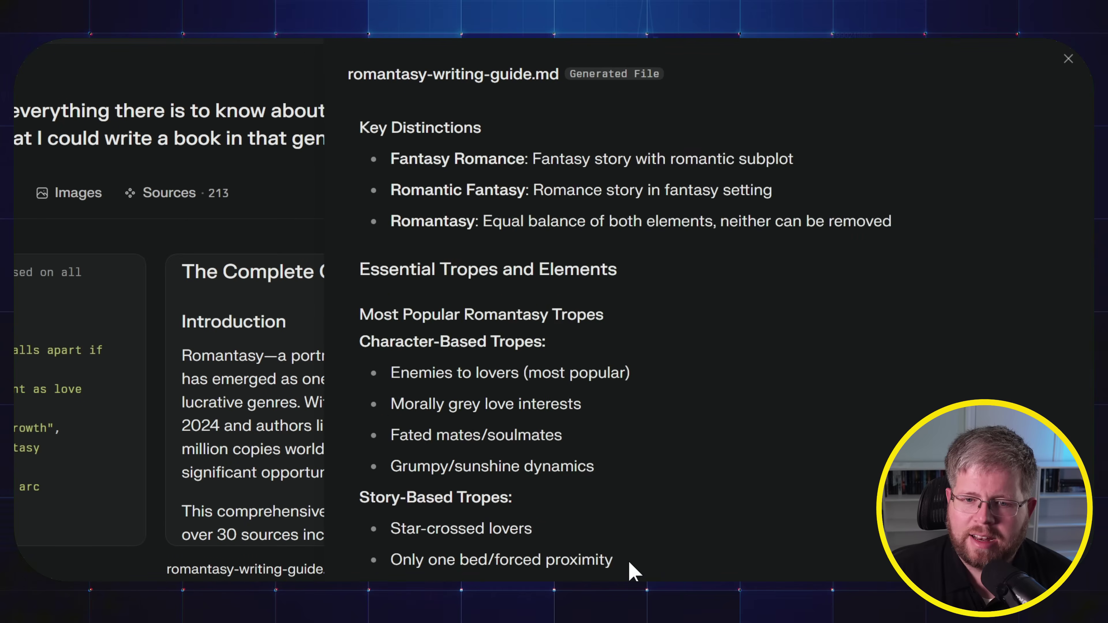
scroll(632, 572, "down", 2)
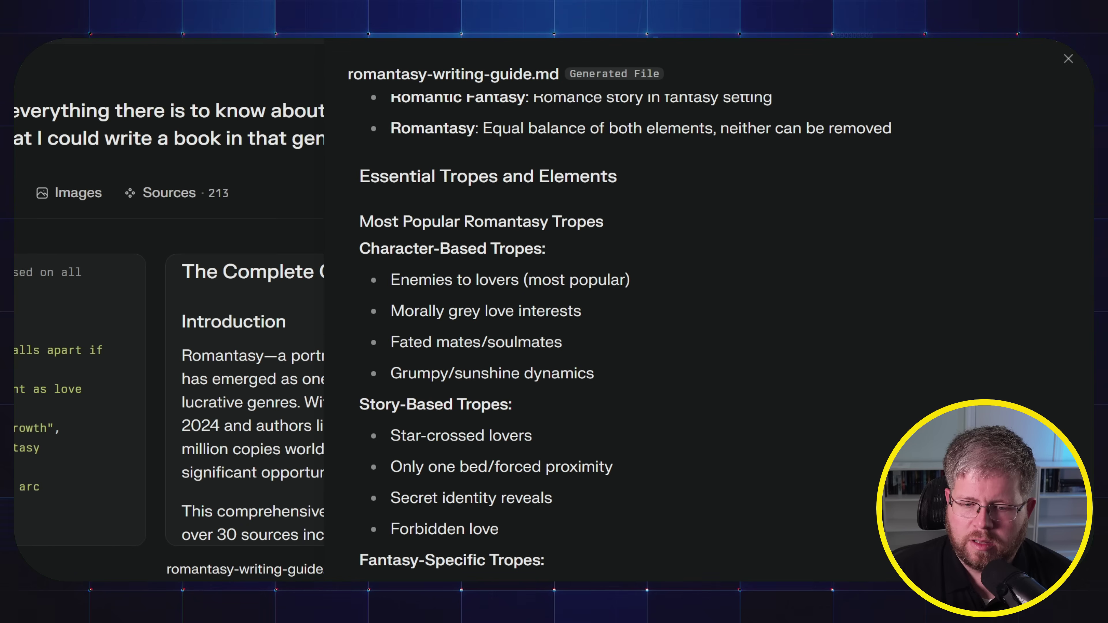
scroll(607, 620, "down", 15)
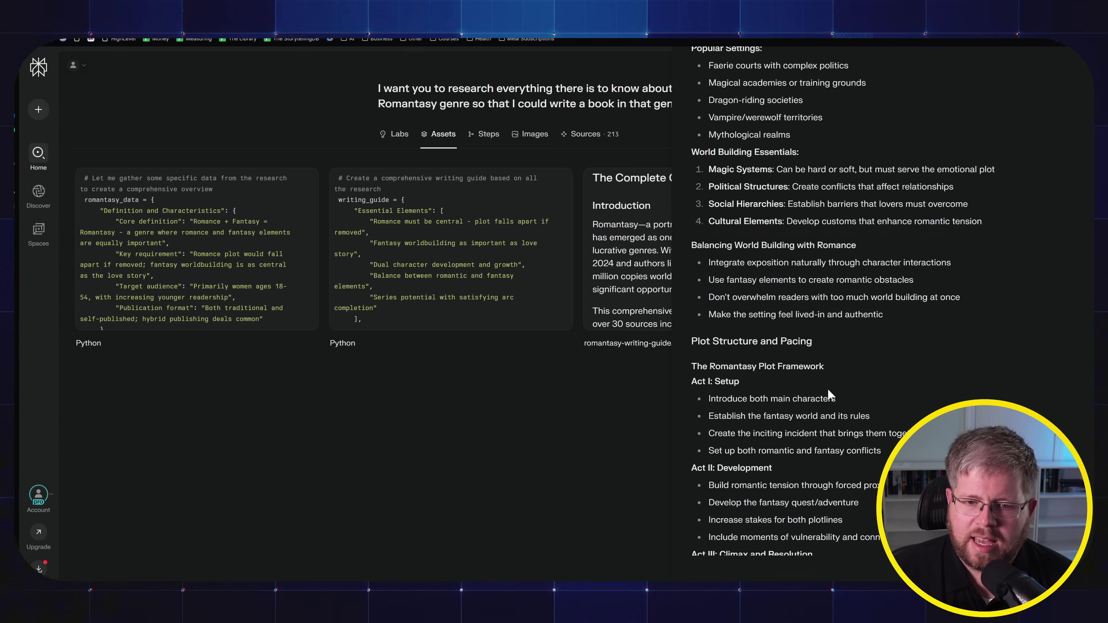
scroll(829, 395, "down", 20)
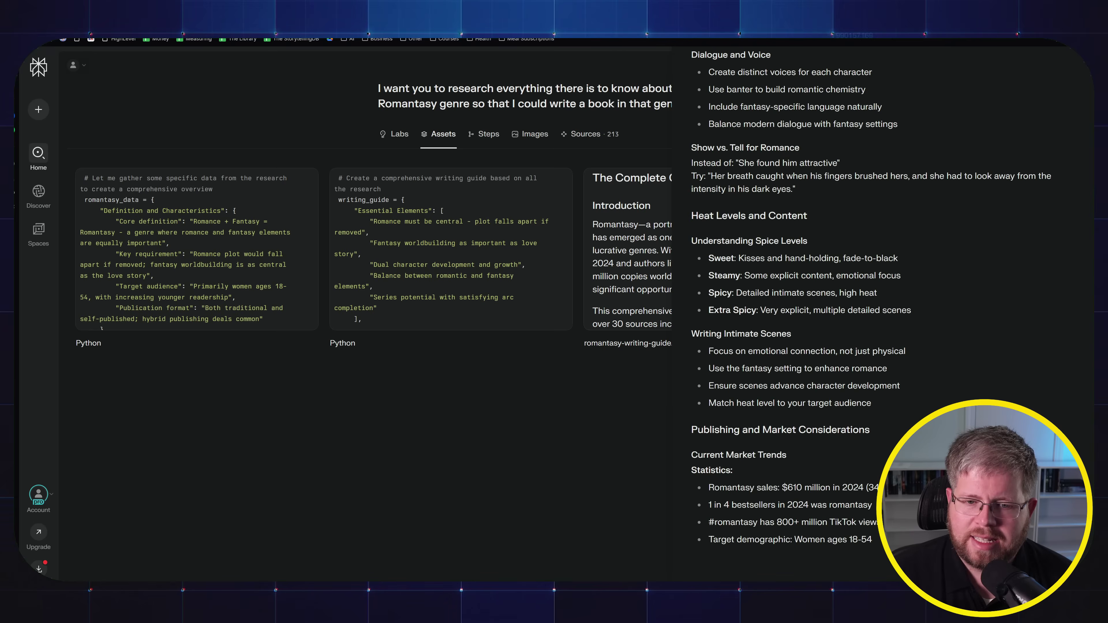
scroll(811, 392, "down", 20)
scroll(812, 393, "up", 3)
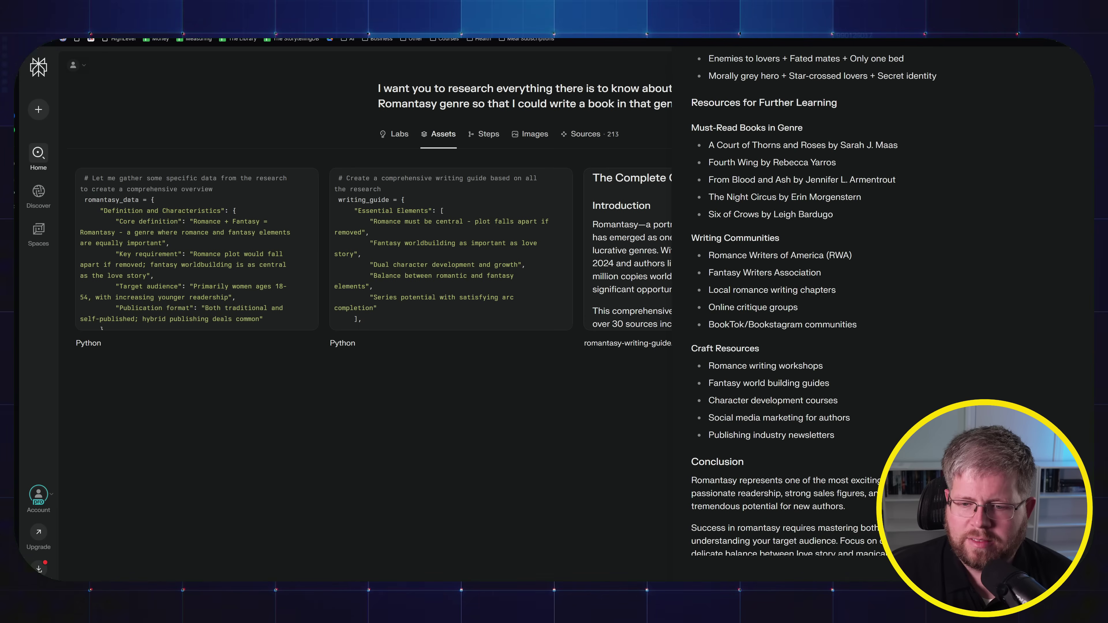
- Return to the start of romantasy-writing-guide.md and read the Genre Definition and Core Requirements section, focusing on What Makes a True Romantasy
scroll(818, 301, "up", 5)
scroll(882, 305, "up", 20)
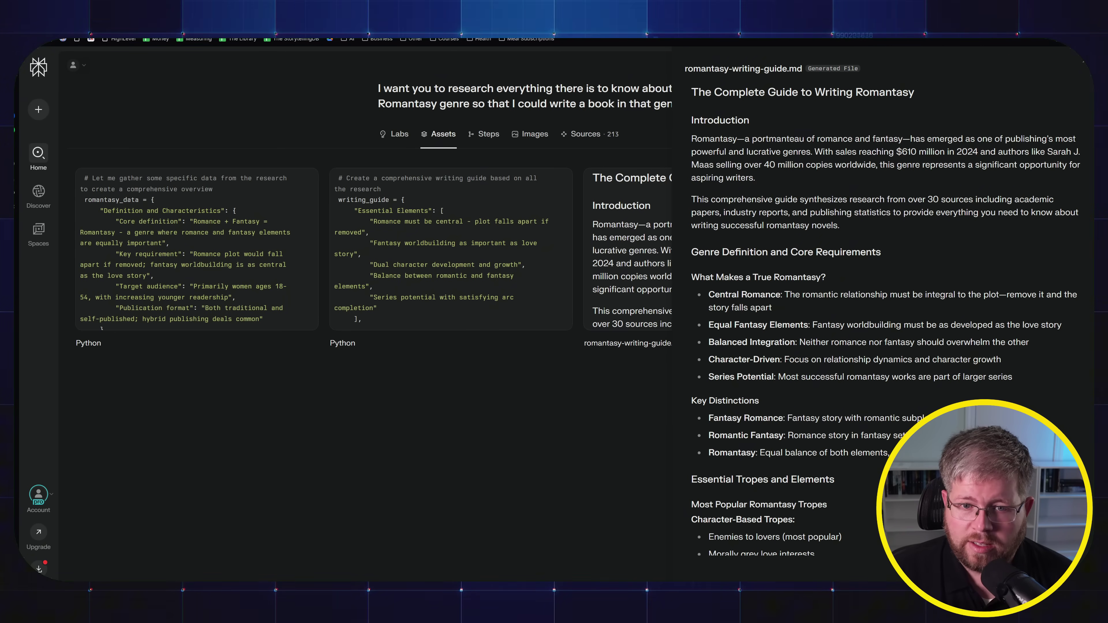
scroll(881, 305, "down", 2)
left_click_drag(360, 257, 705, 258)
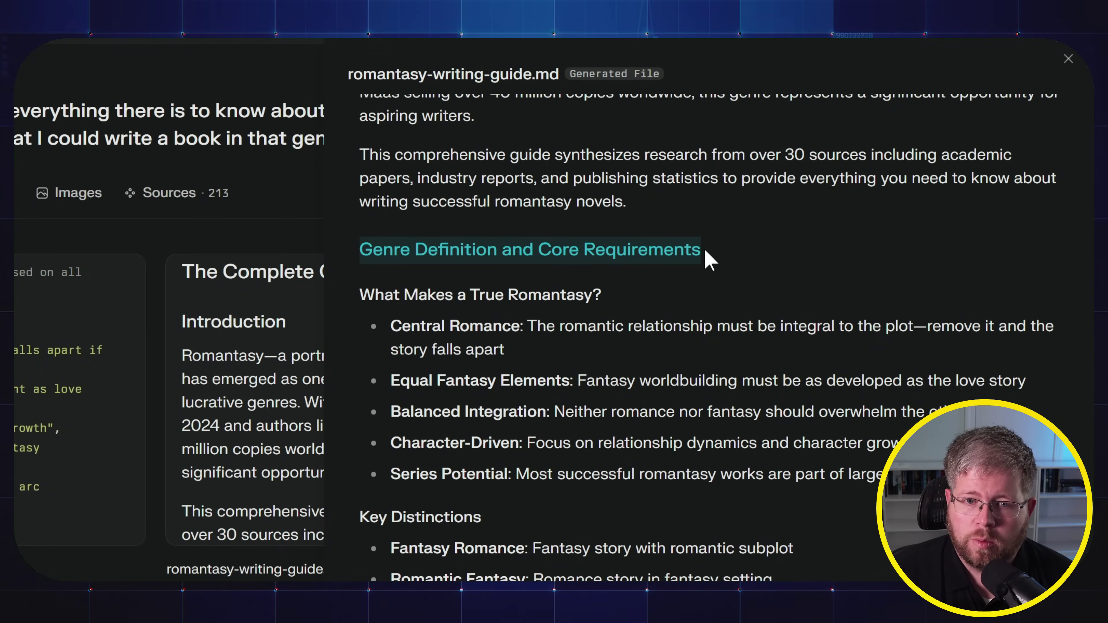
left_click(584, 323)
left_click_drag(410, 295, 623, 300)
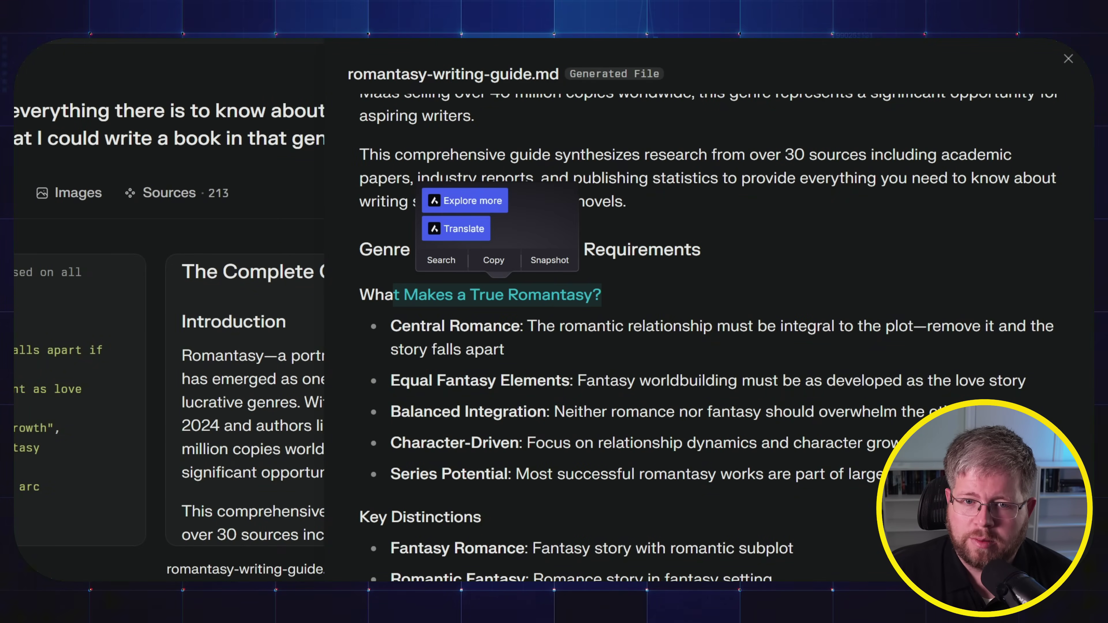
left_click_drag(402, 327, 587, 327)
left_click_drag(578, 381, 1027, 381)
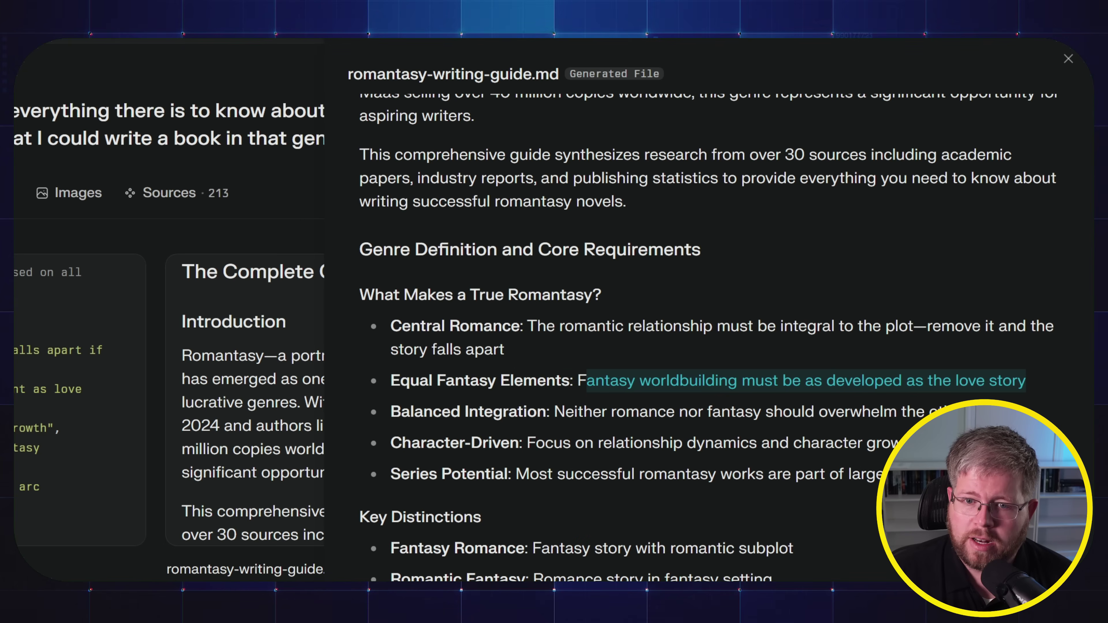
left_click(1027, 380)
left_click_drag(745, 380, 752, 380)
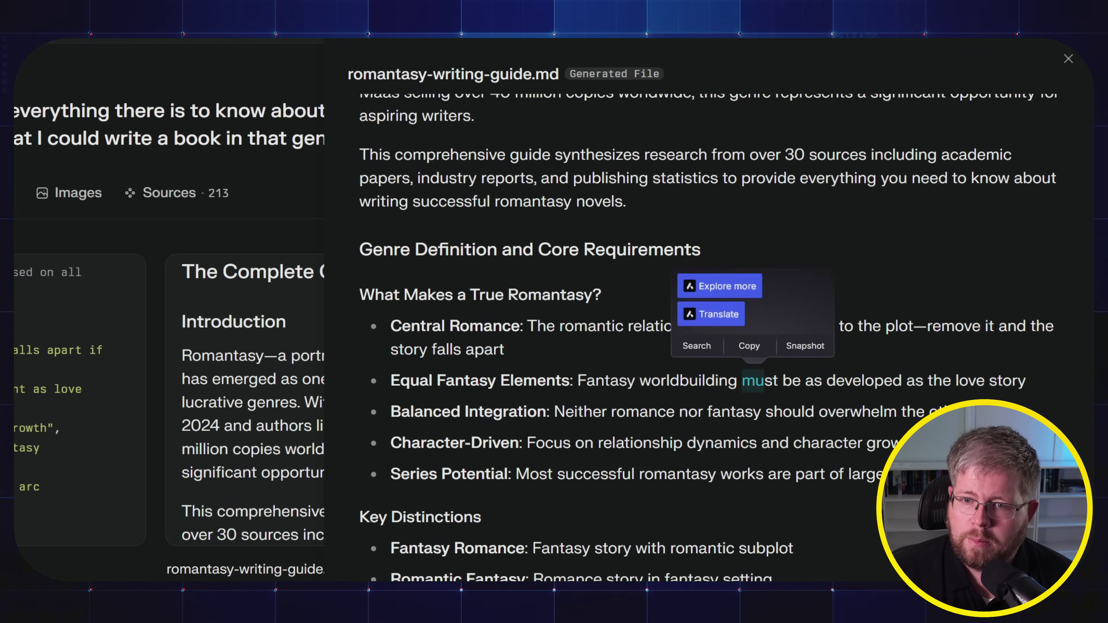
left_click(751, 381)
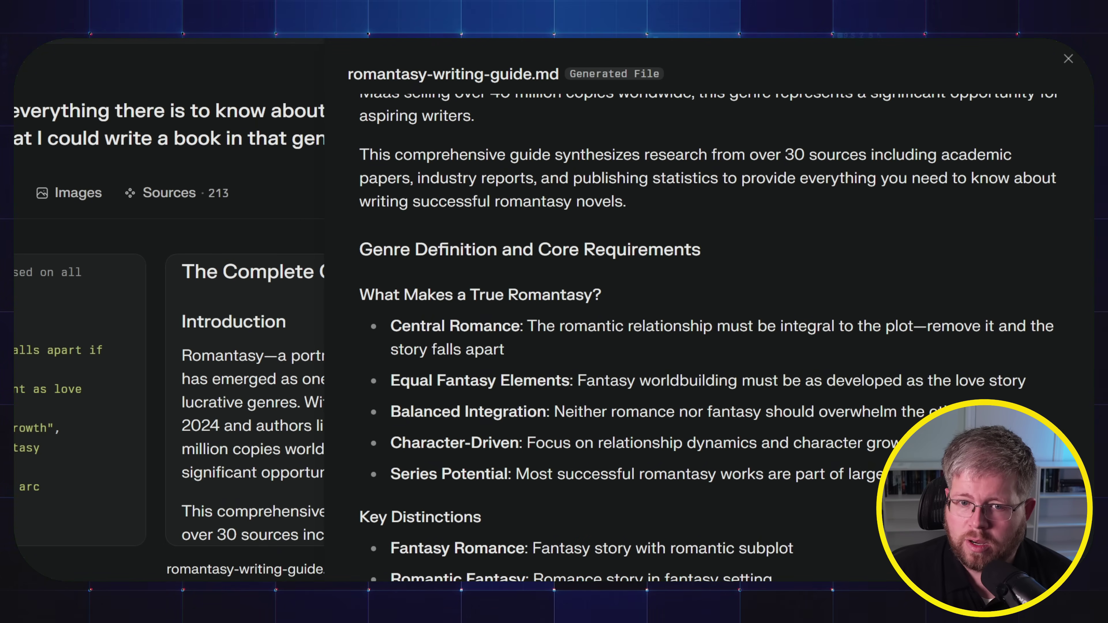